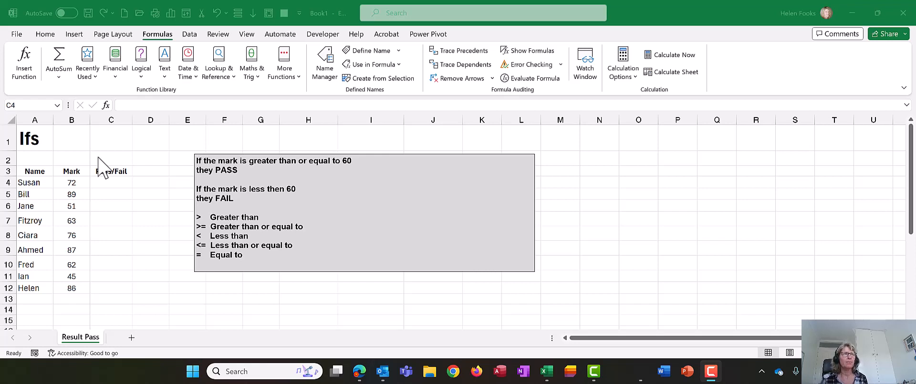
- Insert the logical IFS function in cell C4 and move its arguments dialog away from the marks table
click(109, 182)
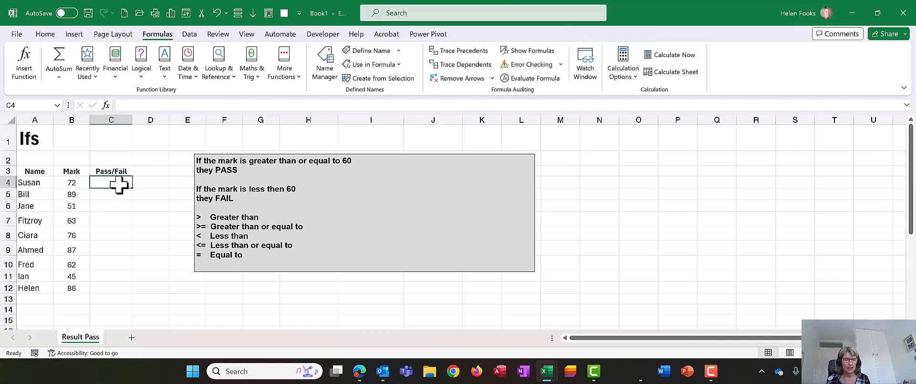
drag(237, 197, 184, 159)
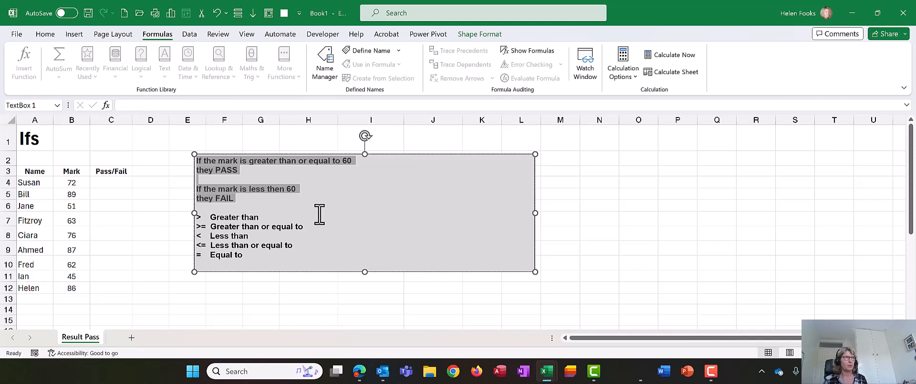
click(98, 180)
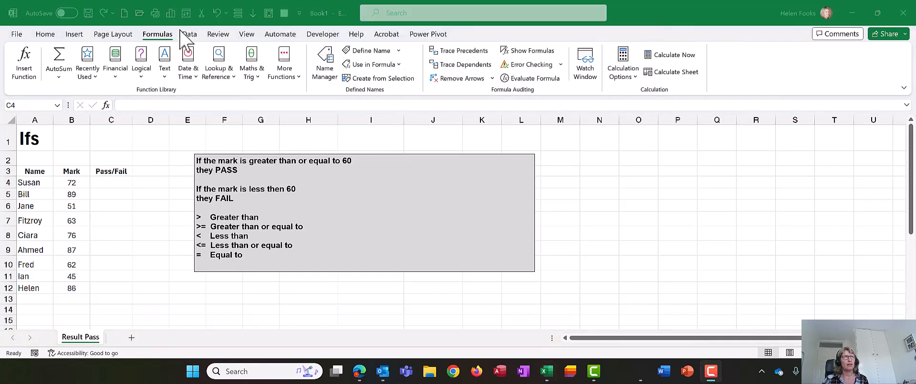
click(139, 65)
click(140, 77)
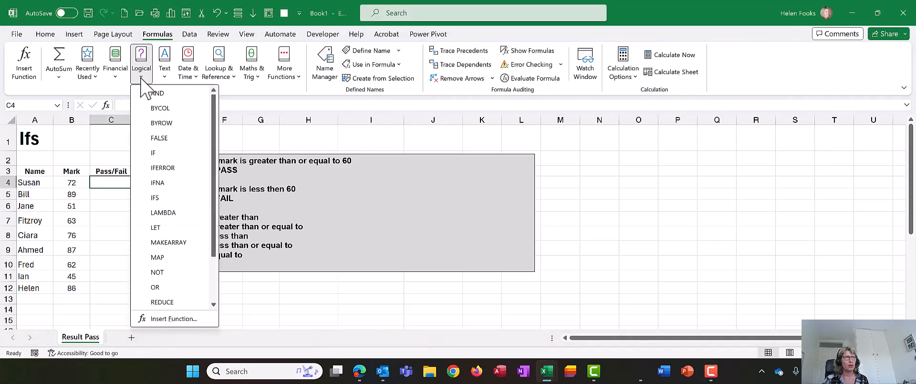
click(158, 198)
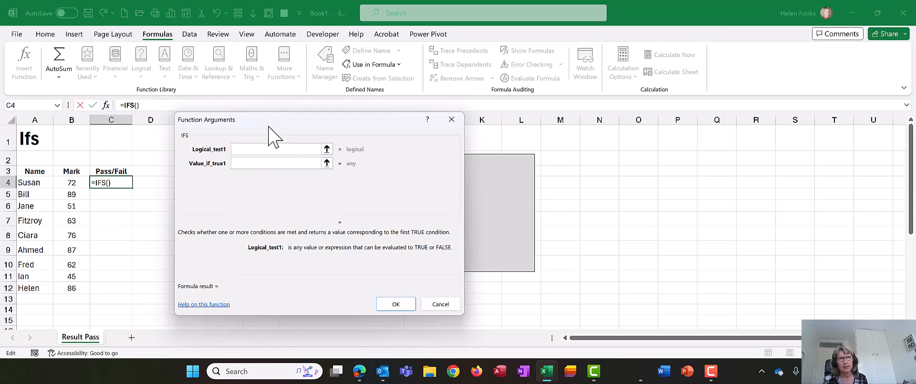
drag(271, 128, 409, 183)
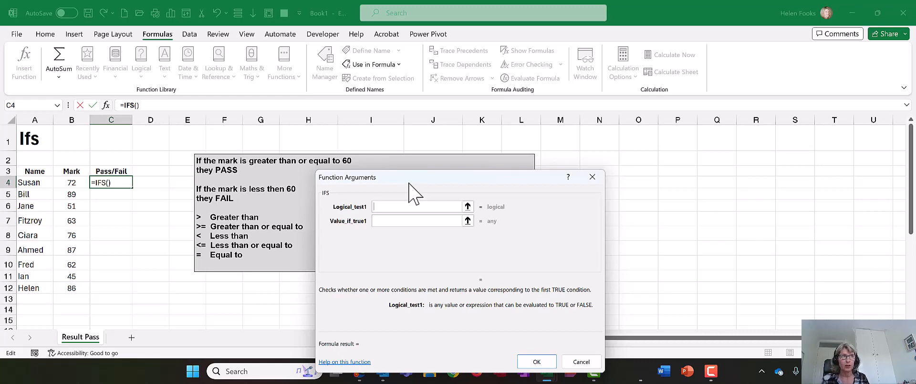
drag(409, 183, 450, 165)
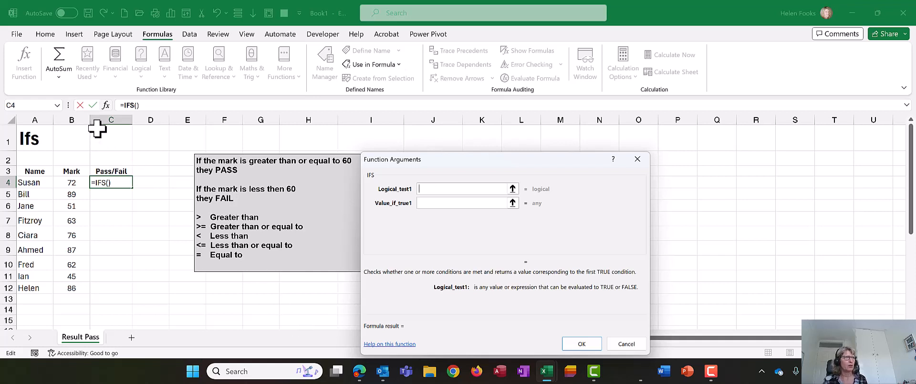
- Define the first IFS condition as B4>=60 with Pass as the value if true
click(74, 182)
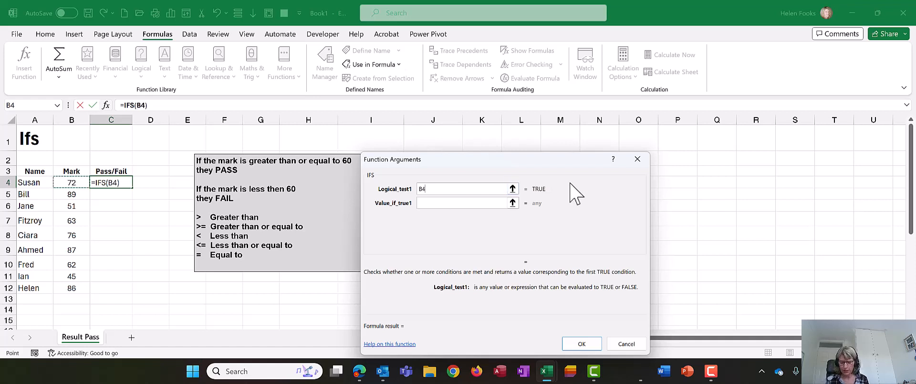
text(>)
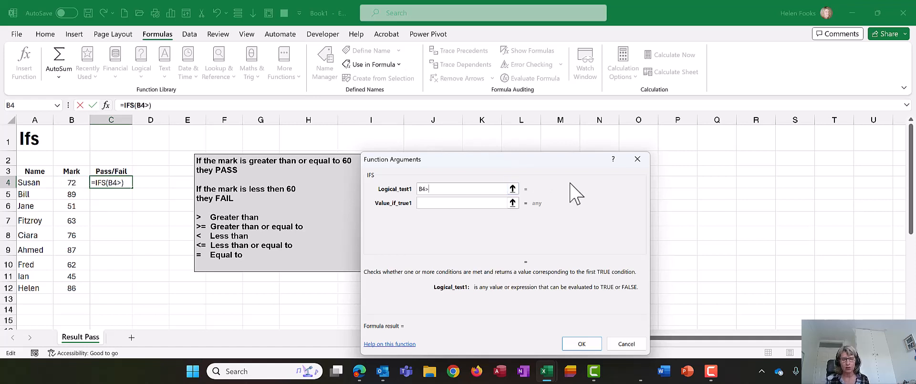
text(=)
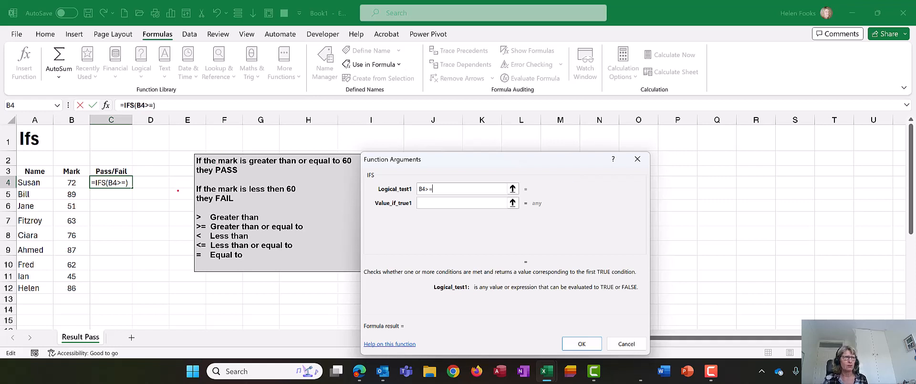
mouse_move(177, 191)
mouse_down()
mouse_move(187, 240)
mouse_move(317, 277)
mouse_up()
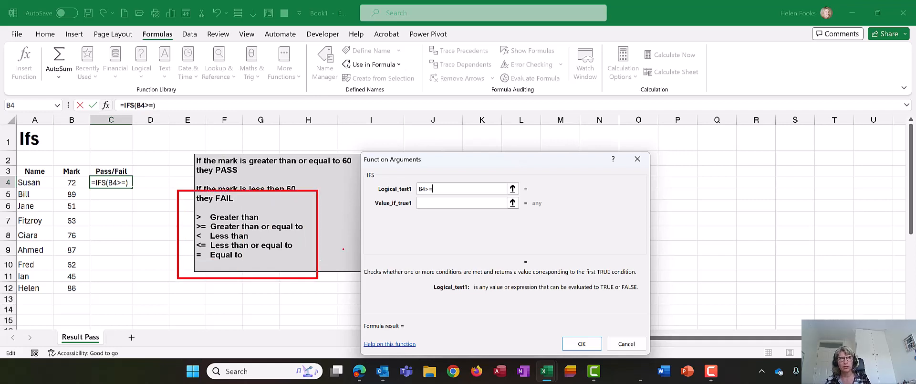
key(Escape)
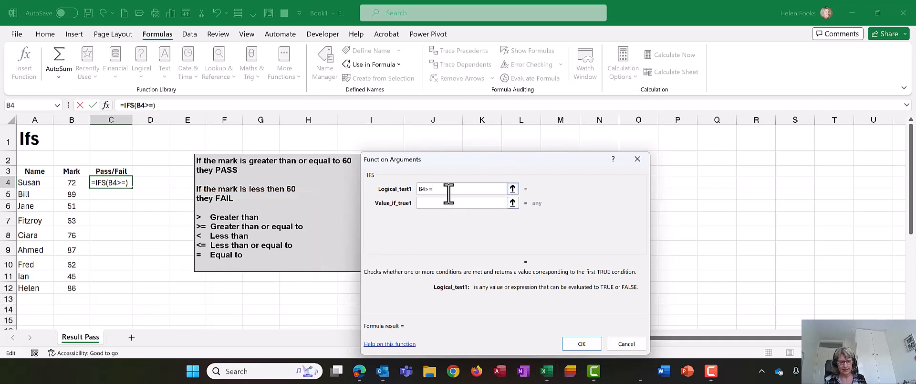
text(60)
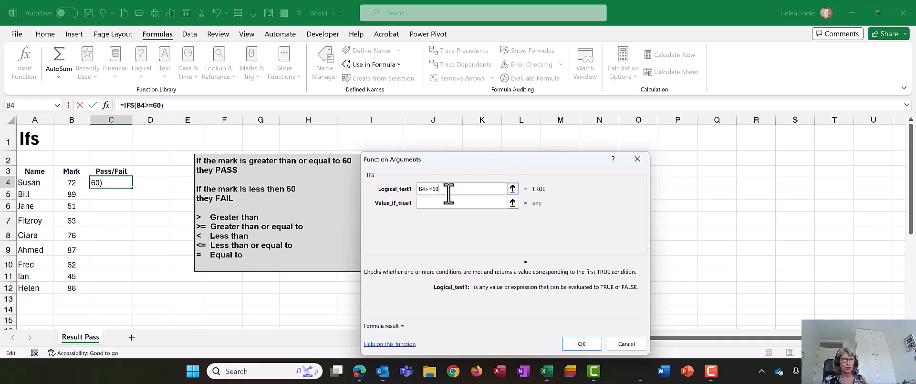
key(Tab)
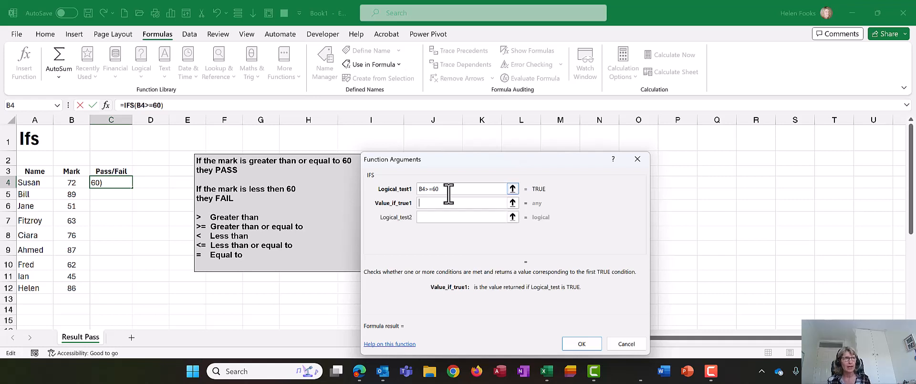
text(Pass)
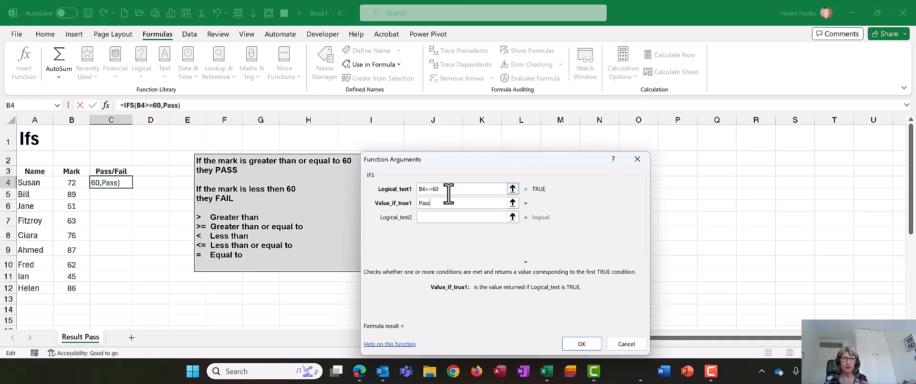
- Define the second IFS condition as B4<60 with Fail as the value if true
click(443, 217)
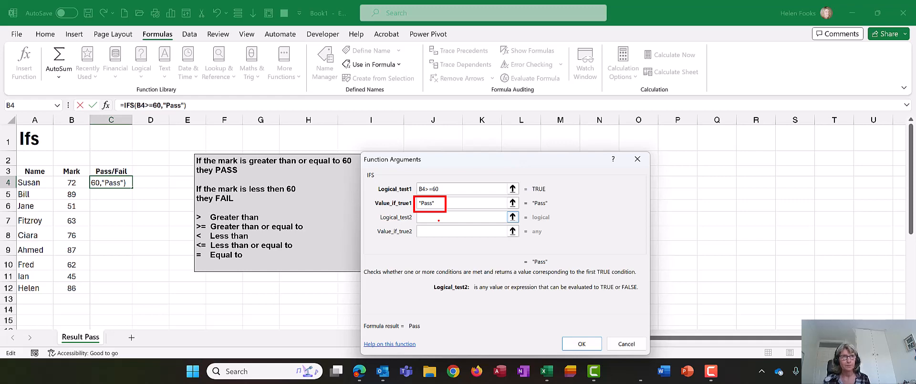
click(438, 218)
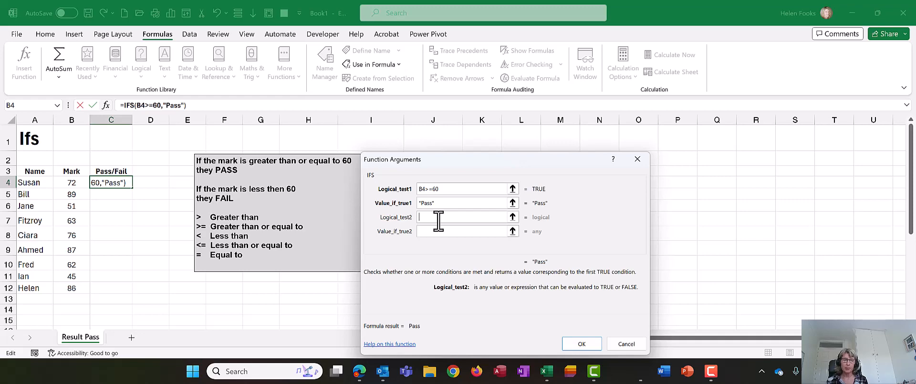
text(b4)
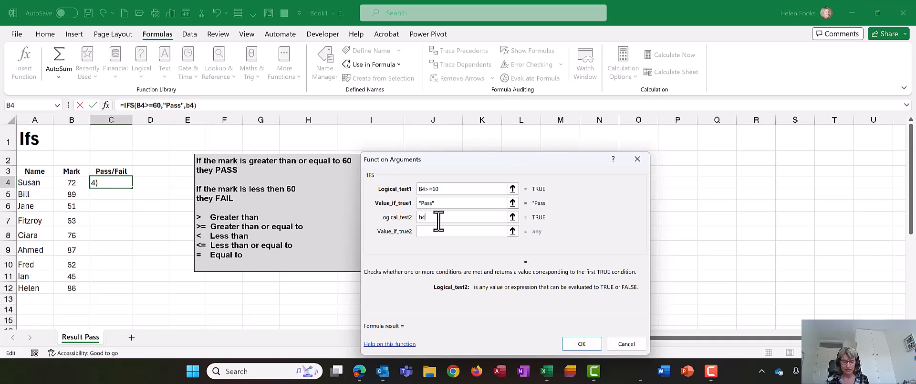
text(<)
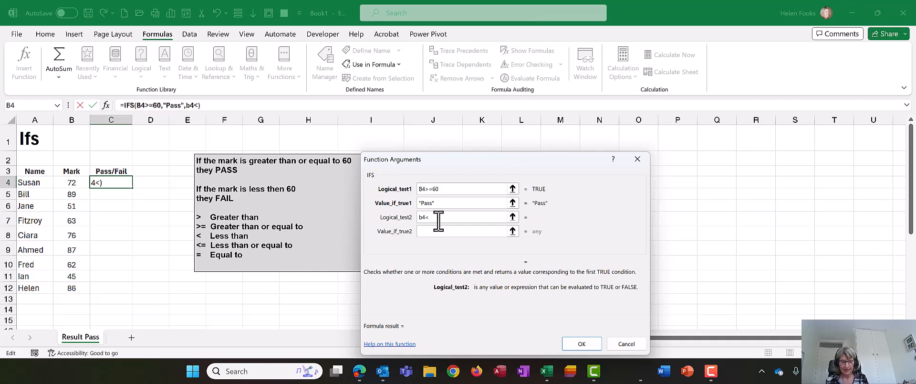
text(60)
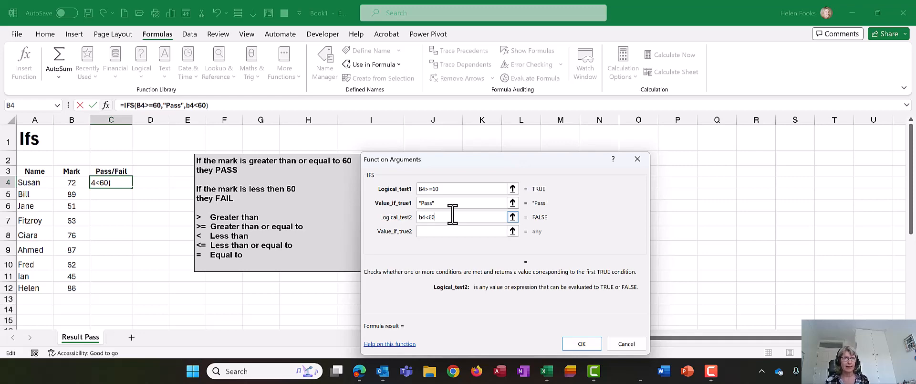
click(446, 231)
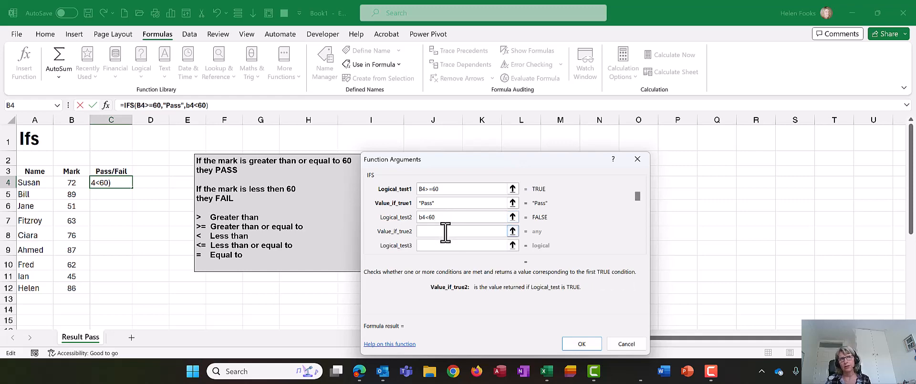
text(Faily)
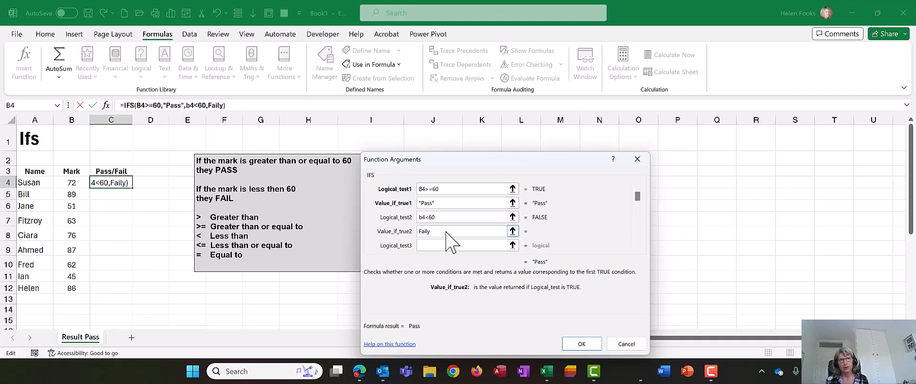
key(BackSpace)
key(Tab)
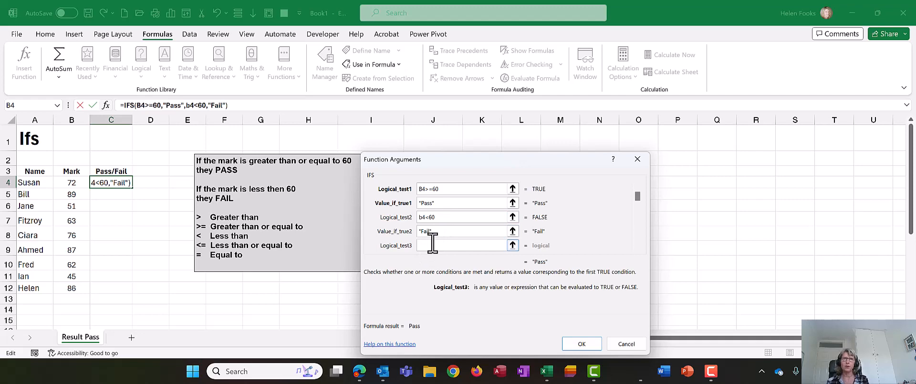
- Accept the IFS formula in C4 and copy it down the Pass/Fail column to C12
click(582, 343)
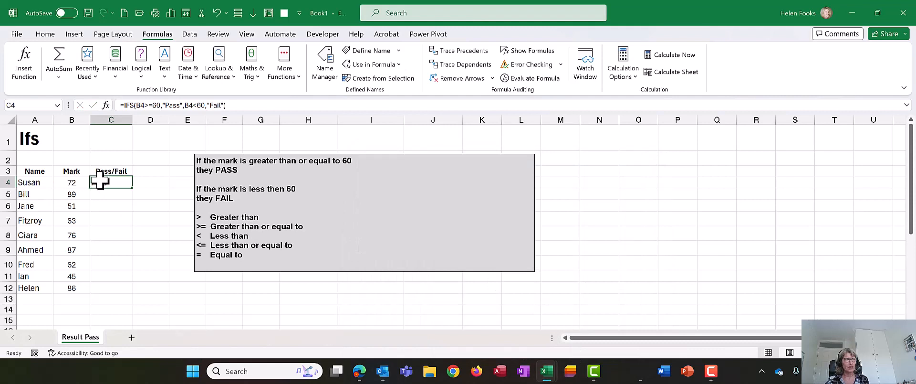
drag(132, 189, 129, 292)
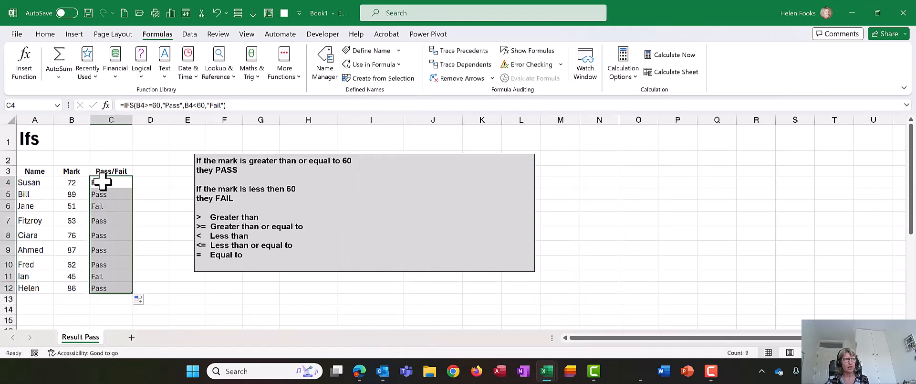
- Set the mark in cell B6 to 60 to test the pass boundary
click(79, 208)
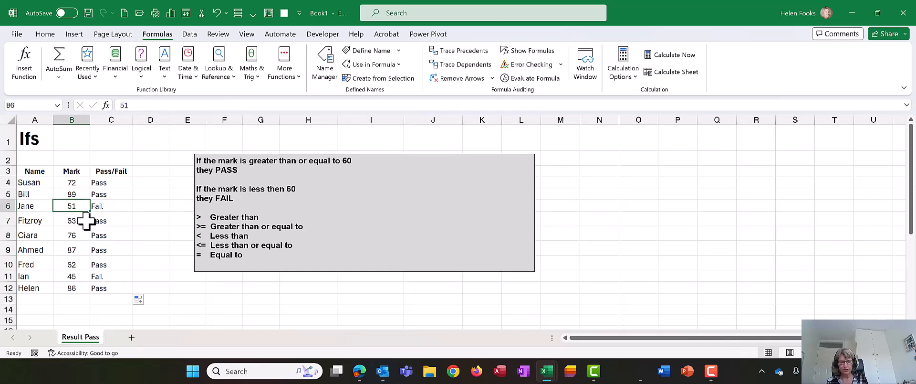
text(60)
key(Return)
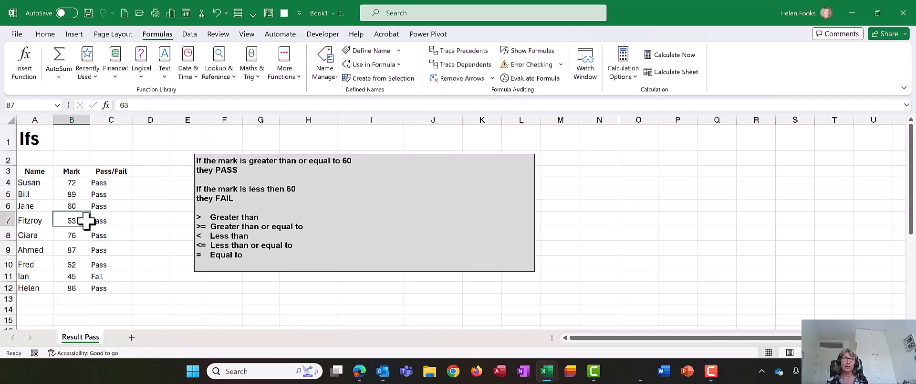
- Change the mark in cell B6 to 59 to test the fail condition
key(Up)
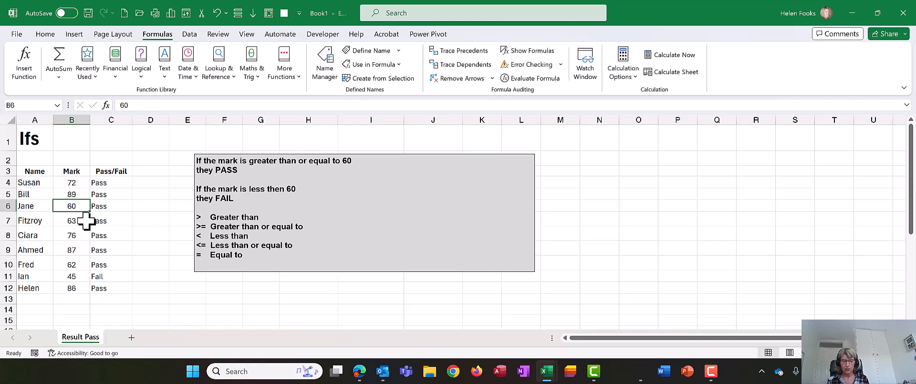
text(59)
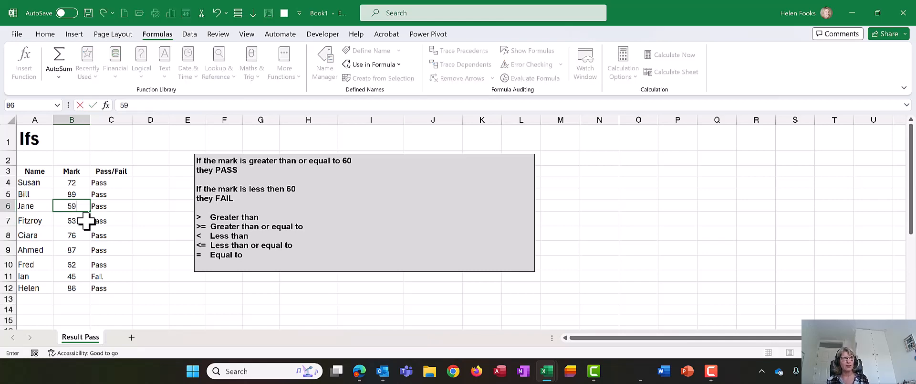
key(Return)
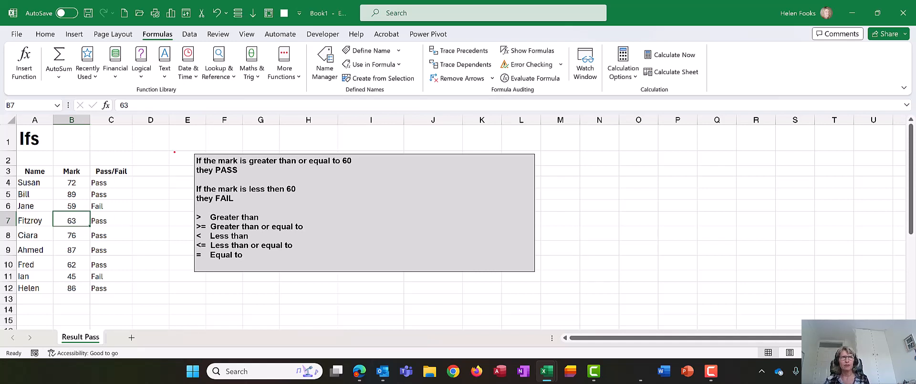
mouse_move(174, 152)
mouse_down()
mouse_move(333, 212)
mouse_move(401, 212)
mouse_up()
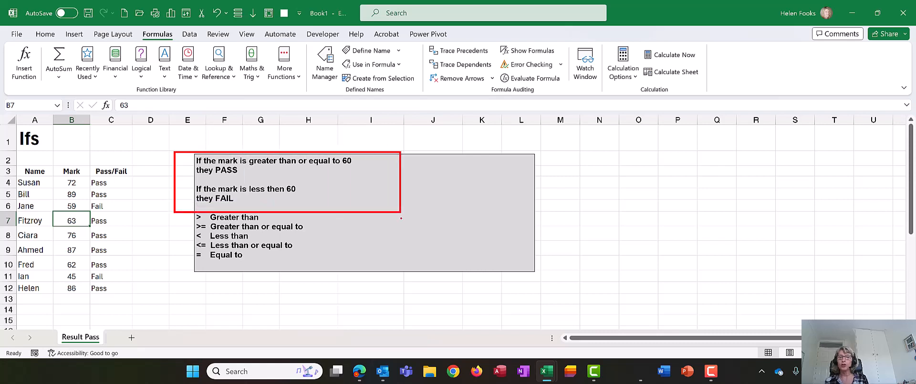